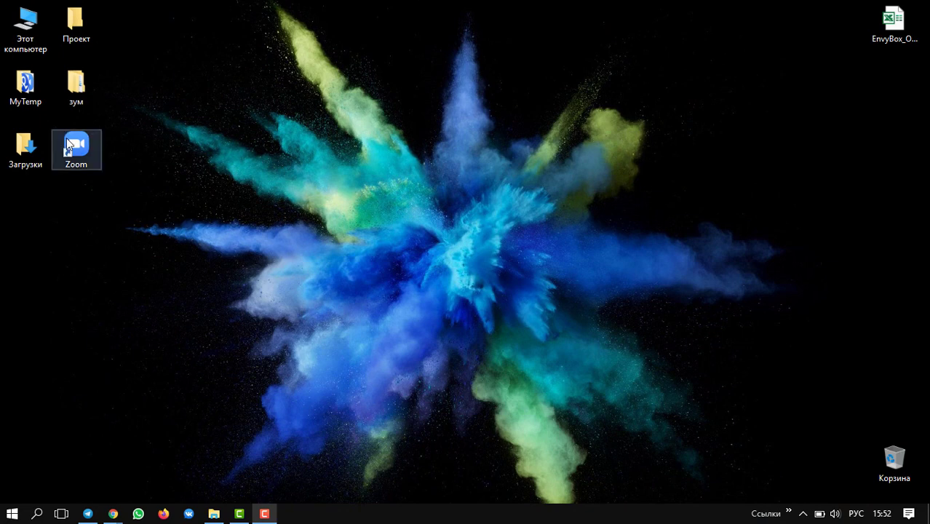
# Step: Launch Zoom, view the personal chat space, and open the settings from the home page
pyautogui.click(91, 146)
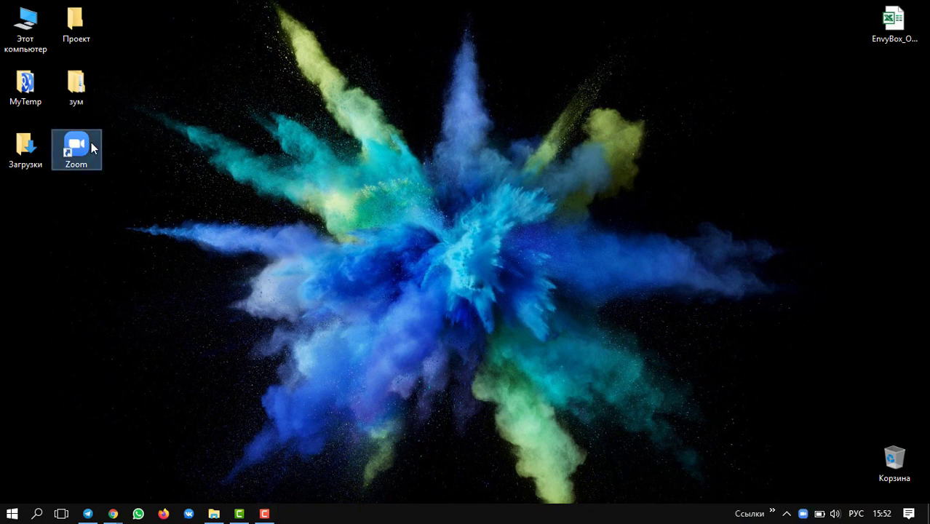
pyautogui.doubleClick(92, 144)
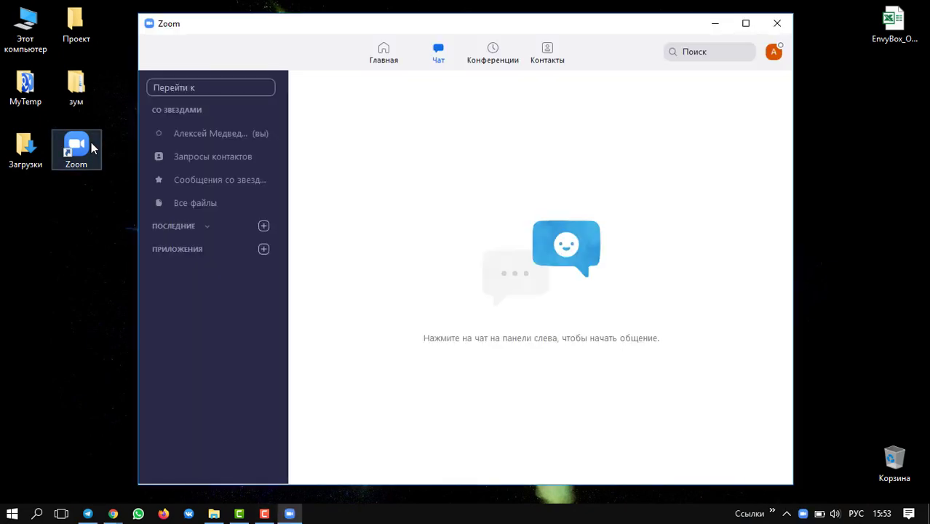
pyautogui.click(207, 133)
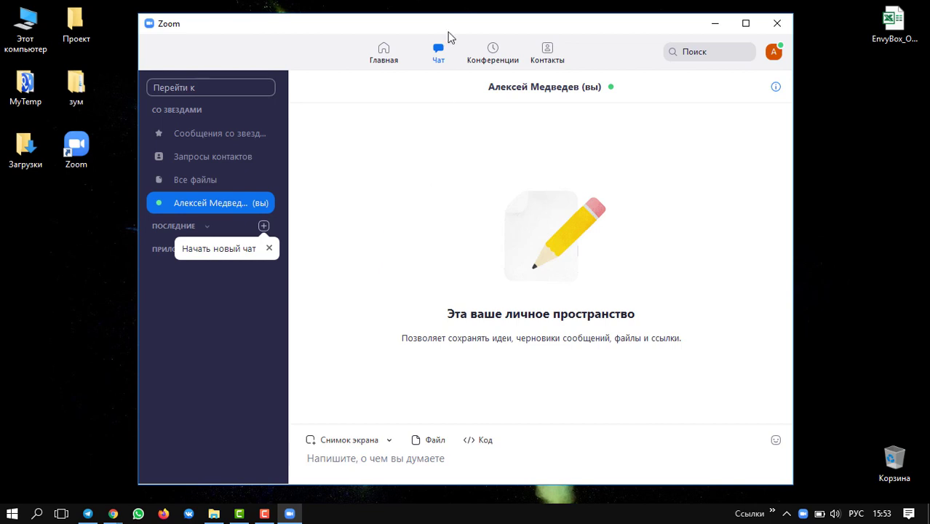
pyautogui.moveTo(424, 23); pyautogui.dragTo(420, 16)
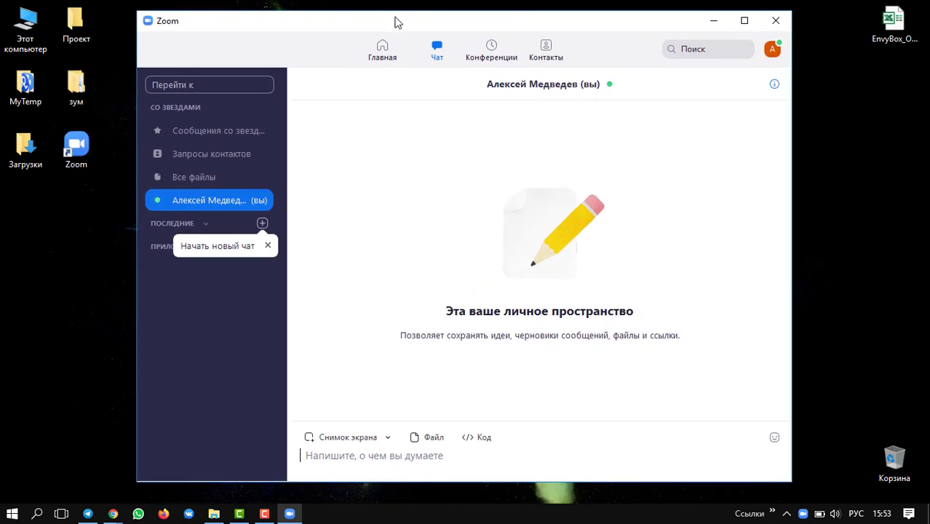
pyautogui.click(383, 55)
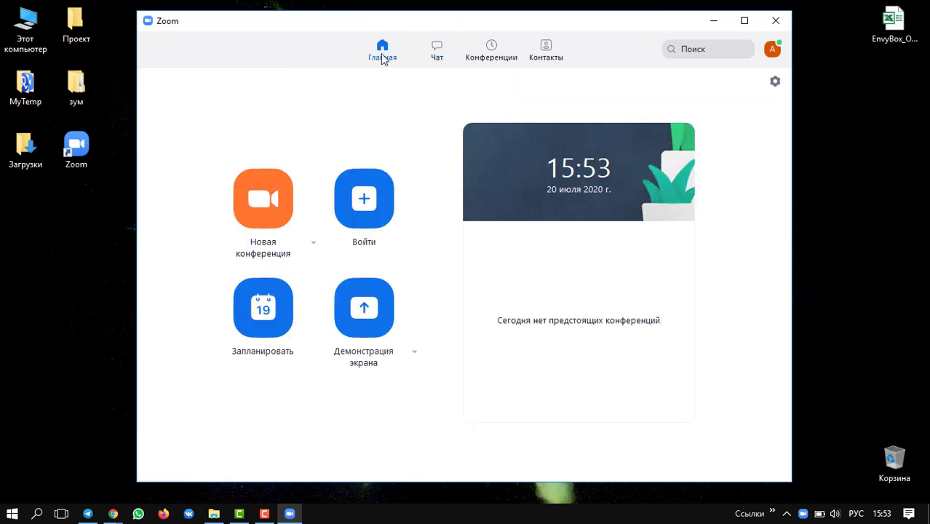
pyautogui.click(774, 83)
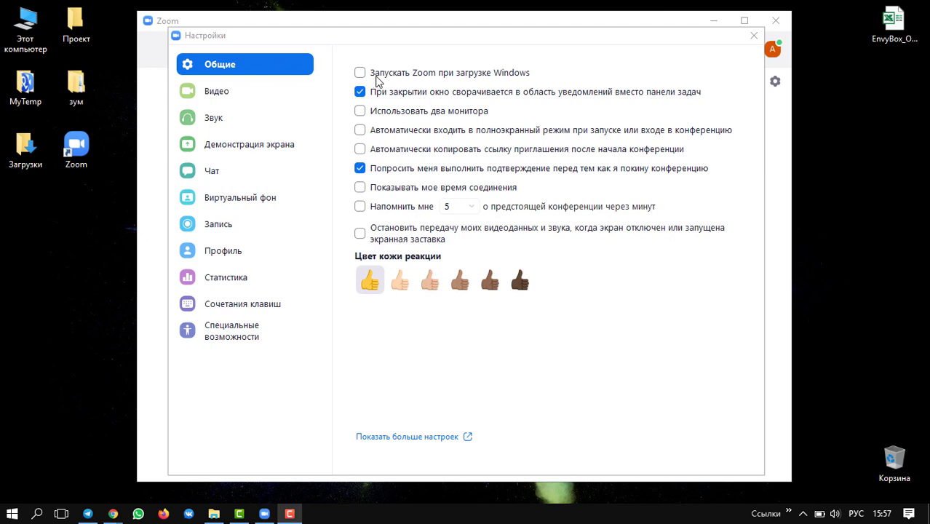
# Step: Switch launching Zoom with Windows on and back off, and disable minimising to the notification area on close
pyautogui.click(360, 75)
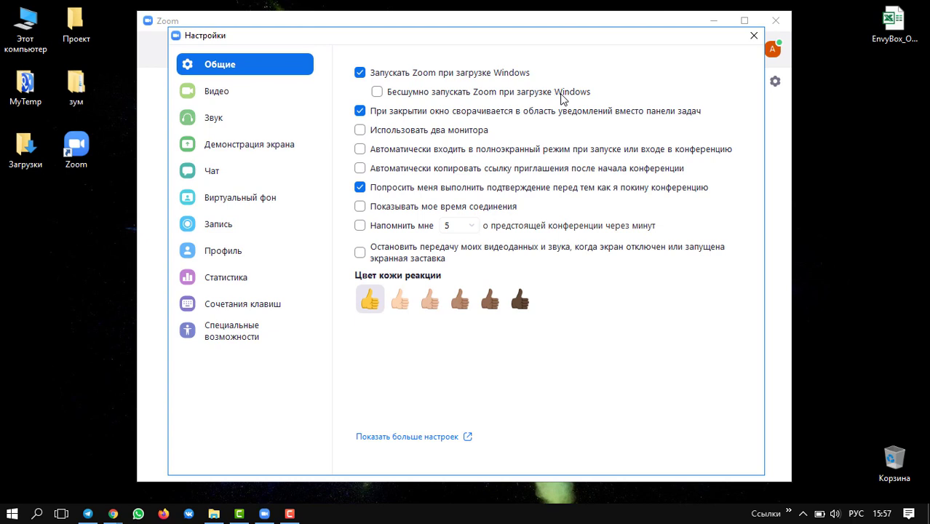
pyautogui.click(360, 72)
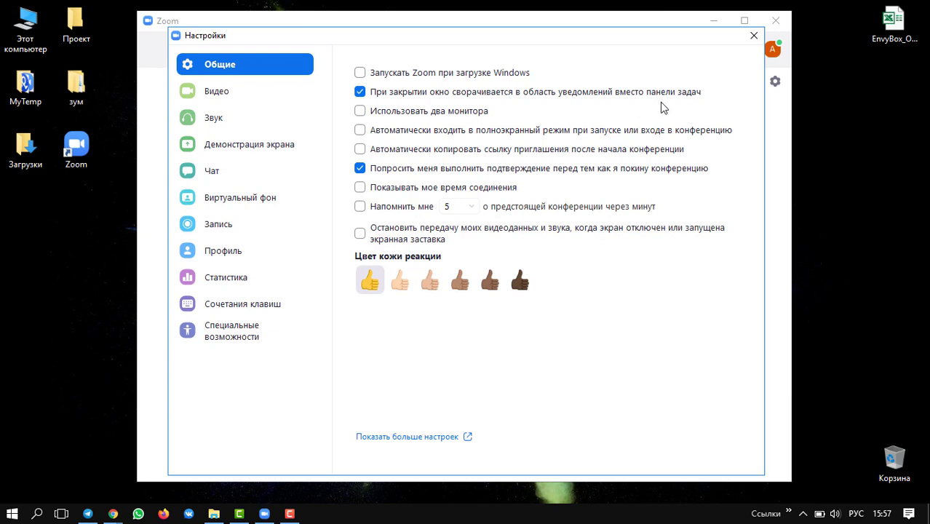
pyautogui.click(361, 95)
# Step: Look at the hidden notification area icons to locate the running Zoom client
pyautogui.click(802, 512)
pyautogui.click(761, 460)
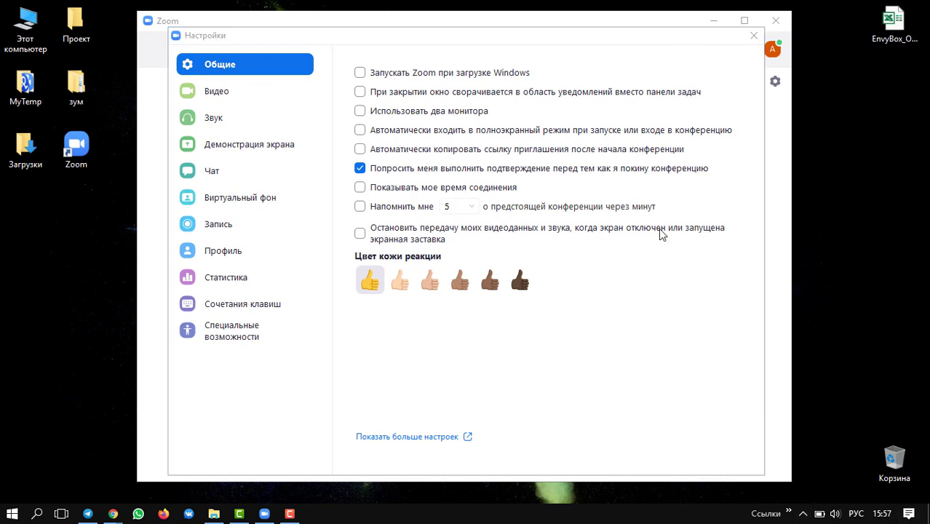
pyautogui.click(803, 513)
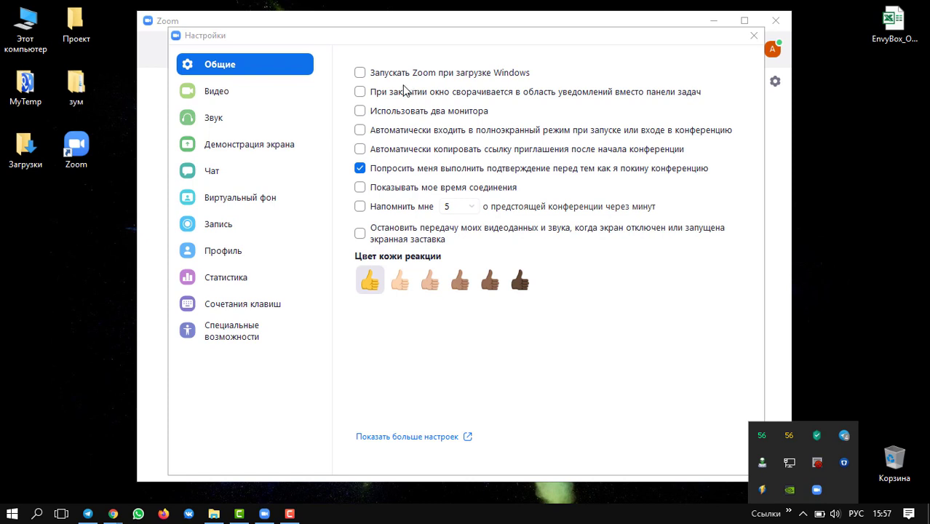
pyautogui.click(209, 422)
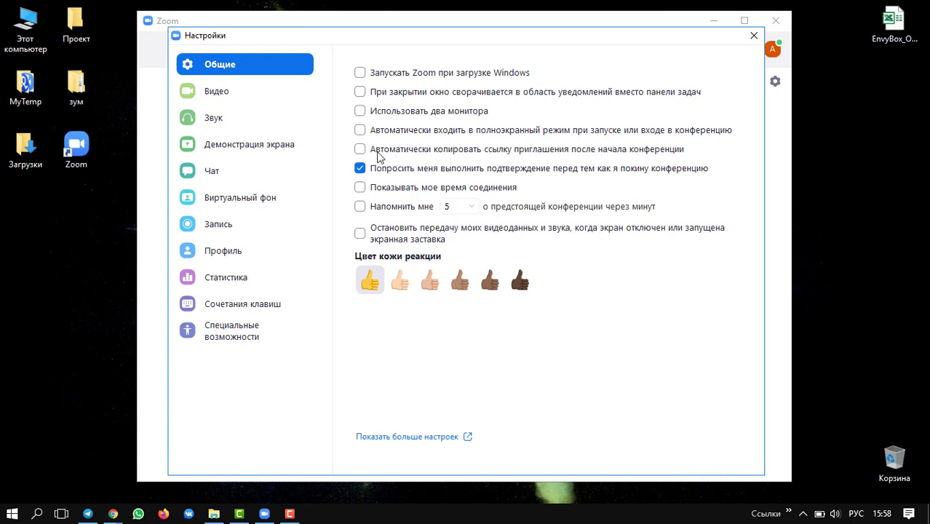
# Step: Enable automatic invitation link copying, connection time display, a 10-minute meeting reminder, and stopping video and audio when the display is off; keep the yellow reactions
pyautogui.click(358, 150)
pyautogui.click(357, 191)
pyautogui.click(373, 207)
pyautogui.click(478, 207)
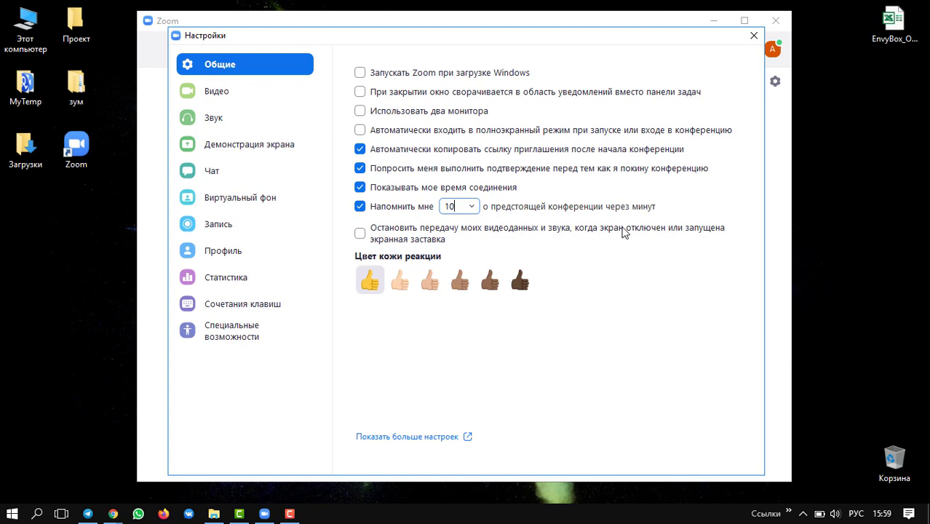
pyautogui.click(359, 233)
pyautogui.click(370, 285)
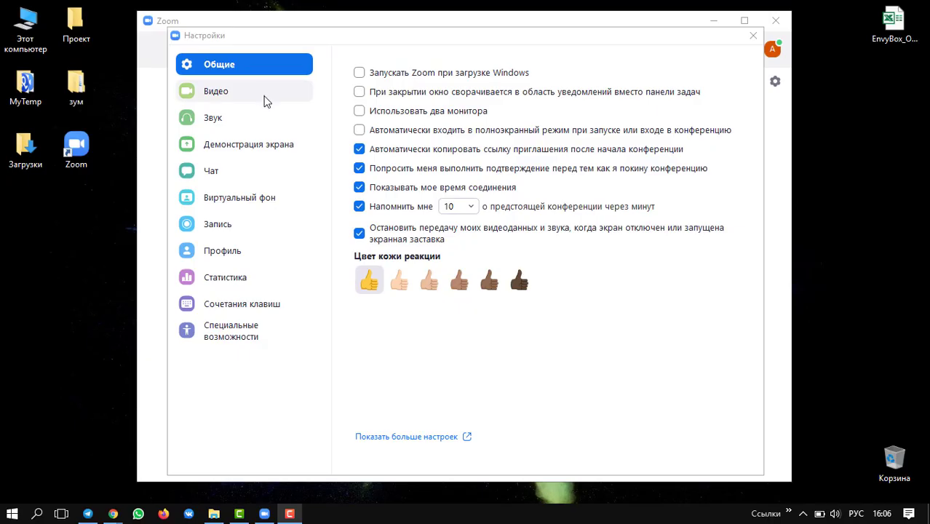
# Step: In the video settings, check the available cameras, keeping USB2.0 HD UVC WebCam, and enable HD mode
pyautogui.click(233, 97)
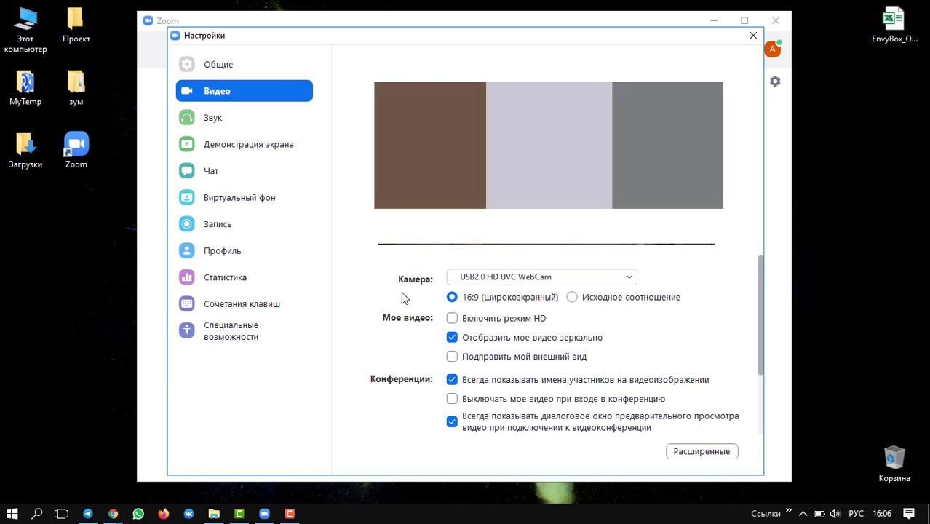
pyautogui.click(629, 278)
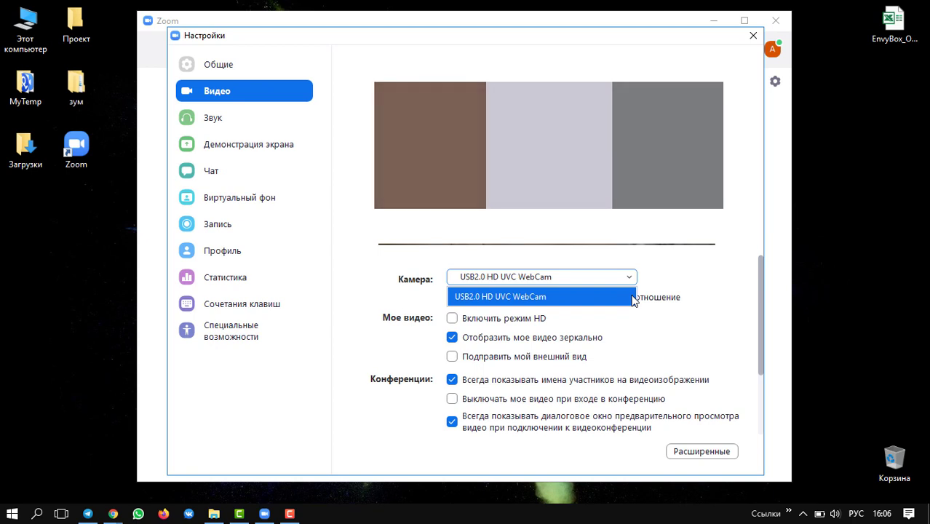
pyautogui.click(671, 275)
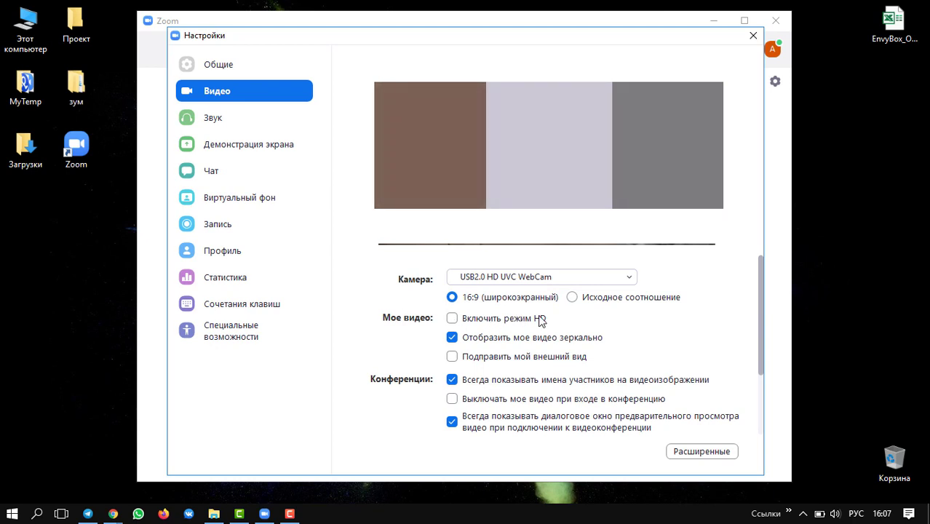
pyautogui.click(451, 319)
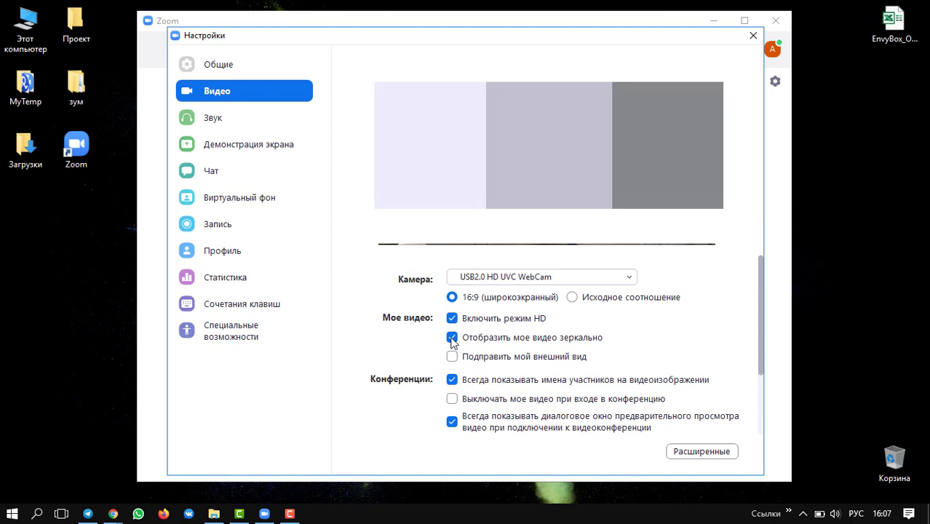
# Step: Try out video mirroring while leaving it on, and enable both appearance touch-up and turning off video when joining a conference
pyautogui.click(452, 340)
pyautogui.click(451, 340)
pyautogui.click(452, 358)
pyautogui.click(452, 357)
pyautogui.click(452, 356)
pyautogui.click(452, 400)
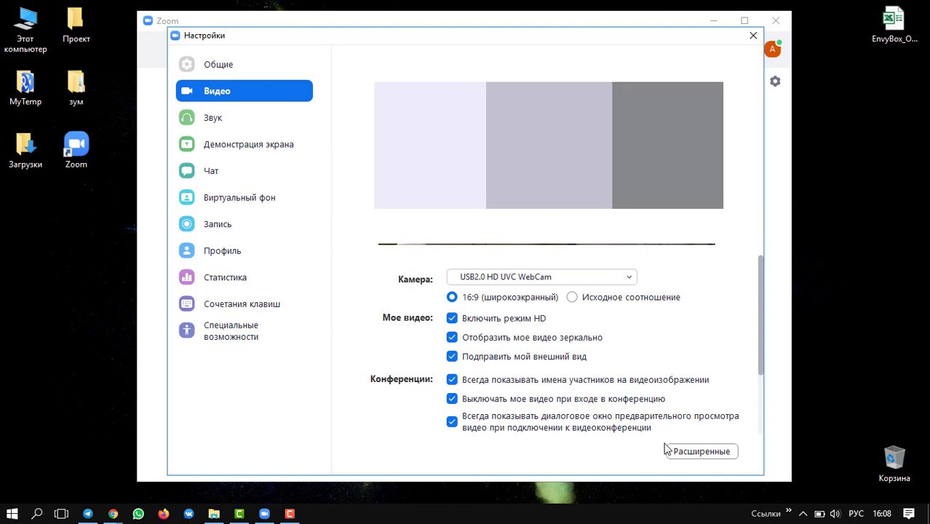
# Step: Review the advanced video options for noise reduction, hardware acceleration and rendering methods, and return to the main video settings
pyautogui.click(723, 457)
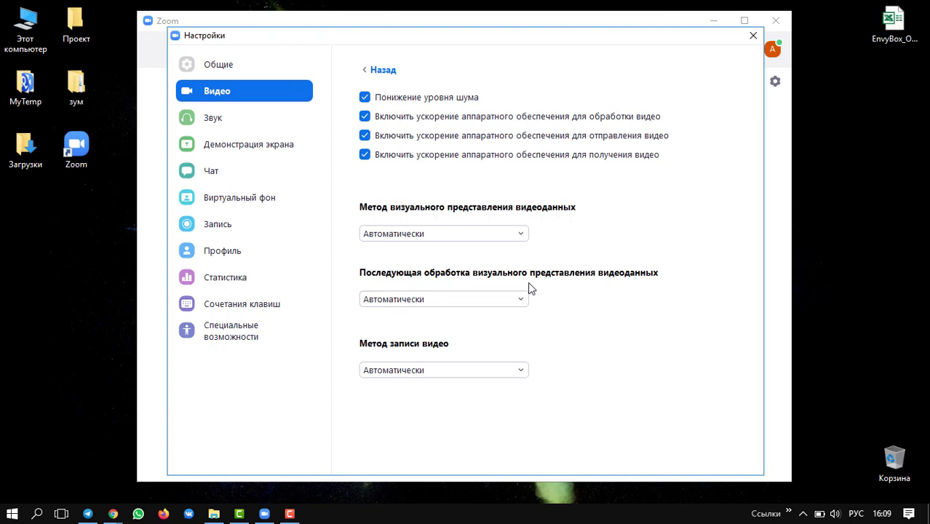
pyautogui.click(388, 73)
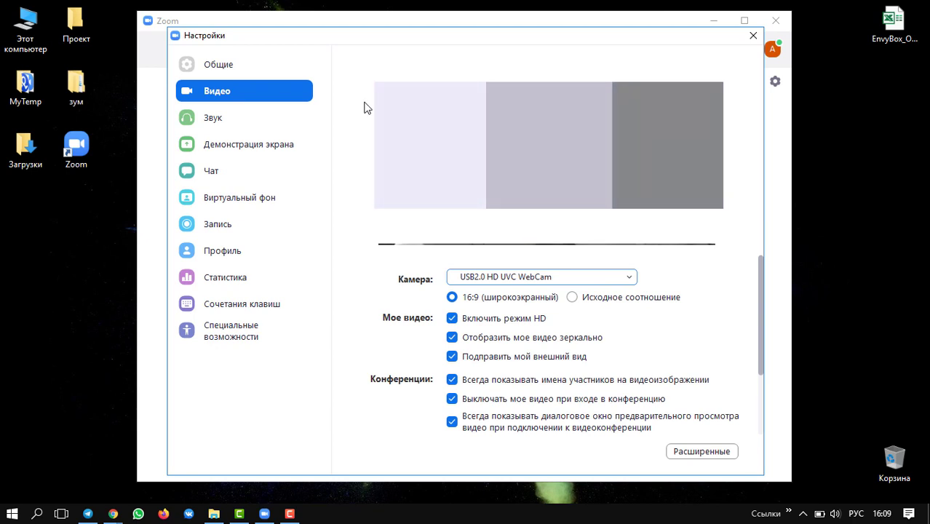
# Step: In the audio settings, test the speaker, keep the Realtek High Definition output device, and lower the speaker volume slightly
pyautogui.click(261, 119)
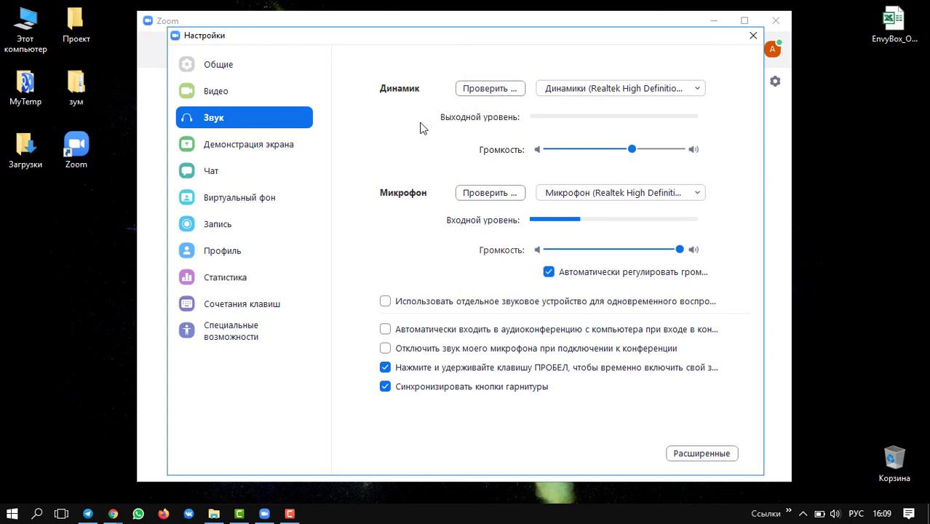
pyautogui.click(487, 89)
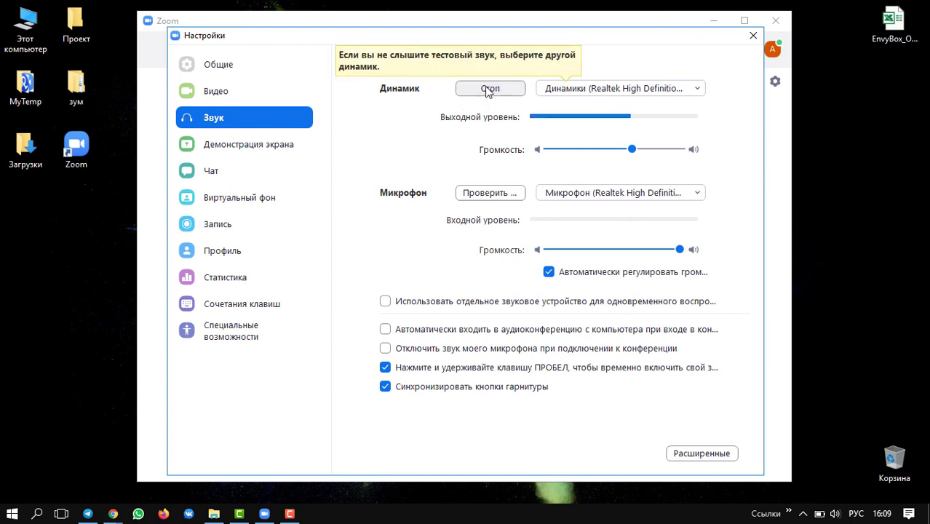
pyautogui.click(488, 88)
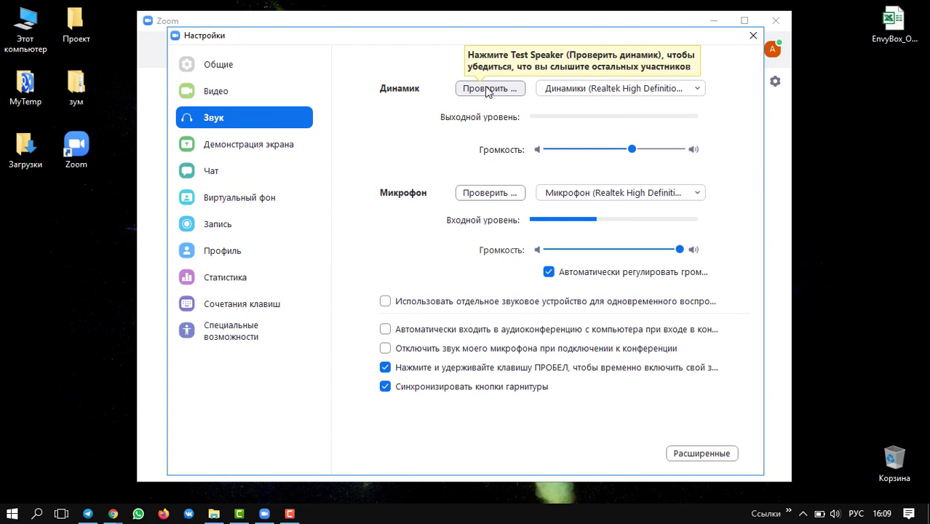
pyautogui.click(654, 88)
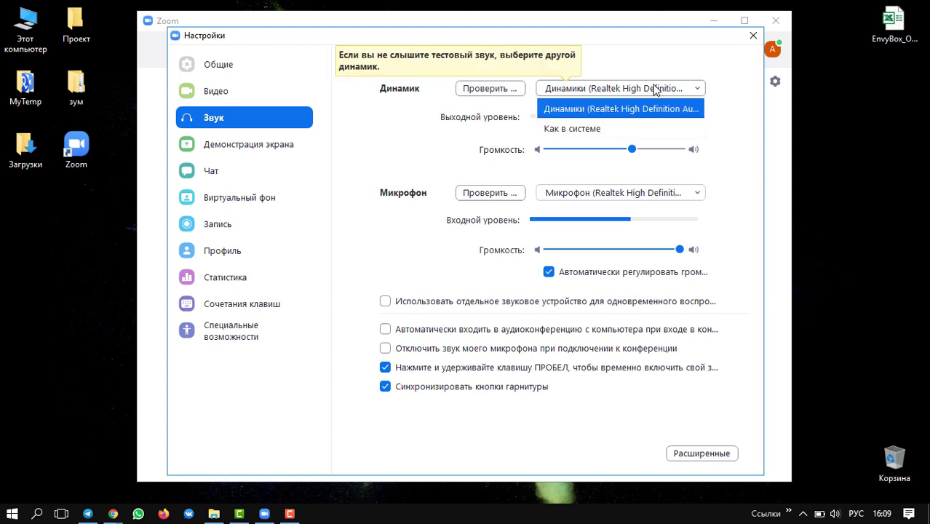
pyautogui.click(622, 109)
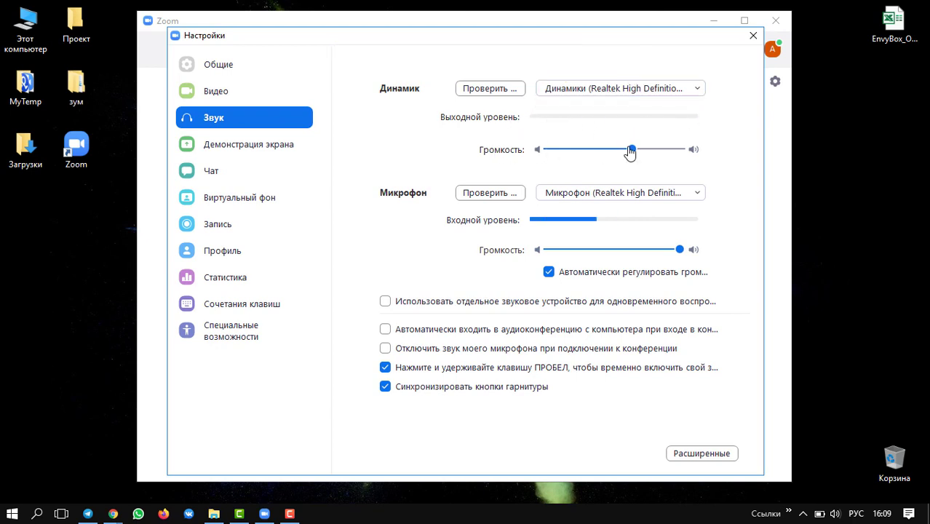
pyautogui.moveTo(634, 149)
pyautogui.mouseDown()
pyautogui.moveTo(611, 149)
pyautogui.moveTo(670, 153)
pyautogui.moveTo(595, 152)
pyautogui.moveTo(630, 153)
pyautogui.mouseUp()
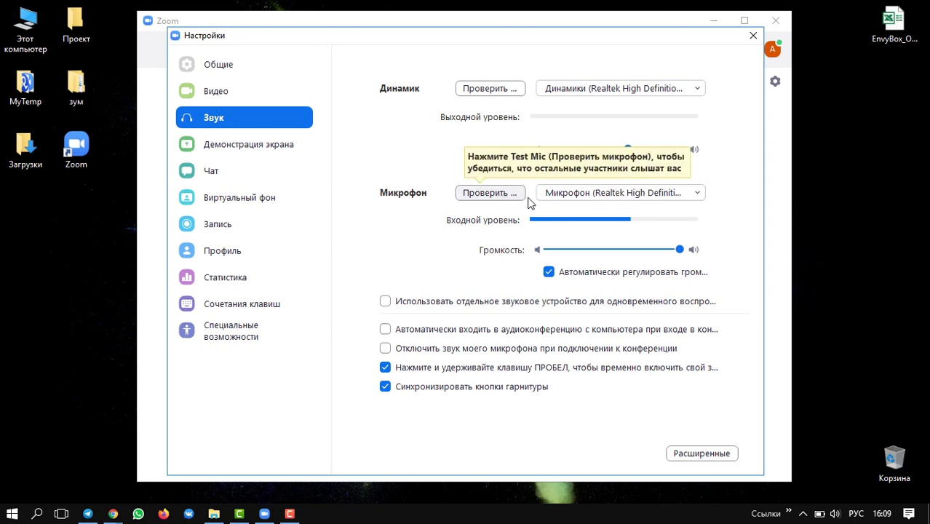
# Step: Check the available microphones without changing the device, and enable muting the microphone when joining a conference
pyautogui.click(623, 200)
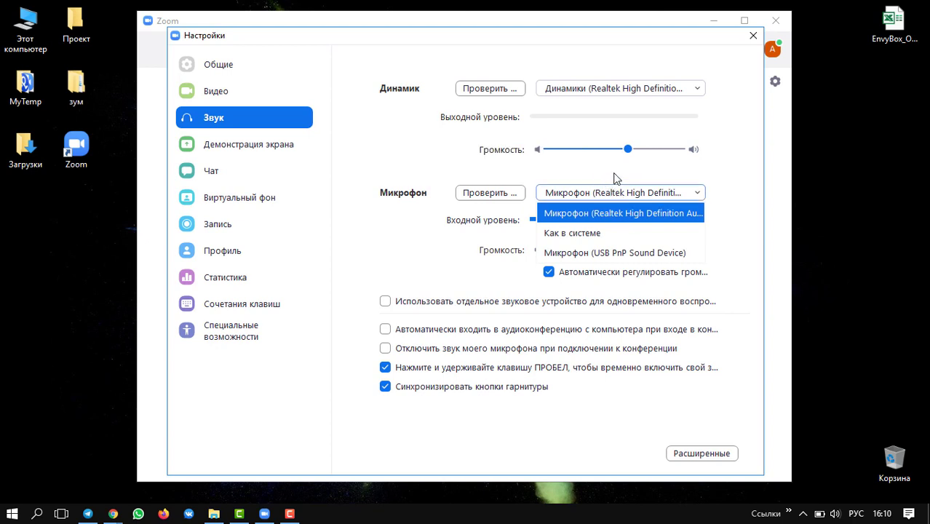
pyautogui.click(615, 178)
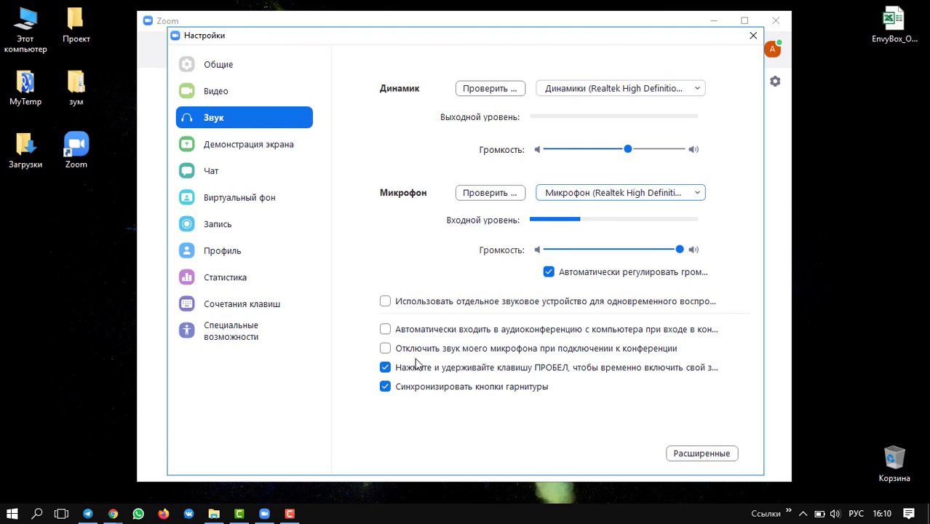
pyautogui.click(386, 349)
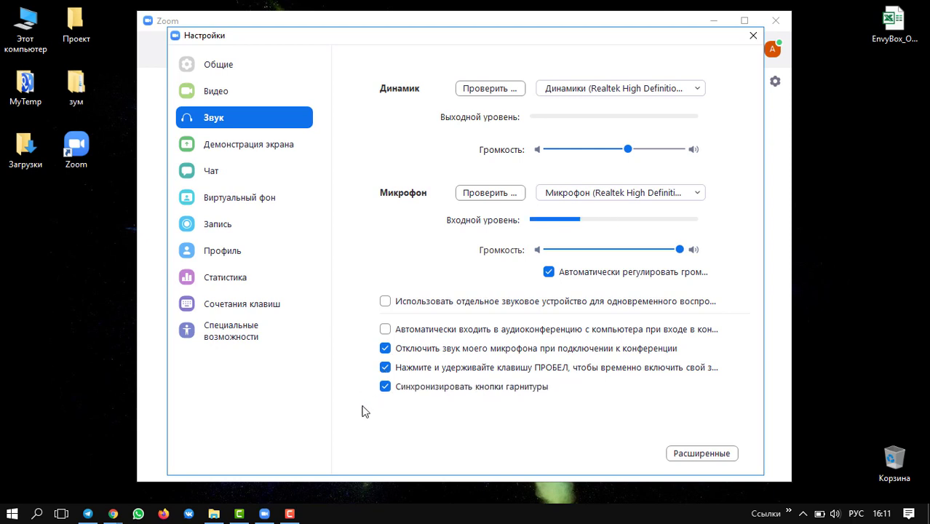
pyautogui.moveTo(409, 397)
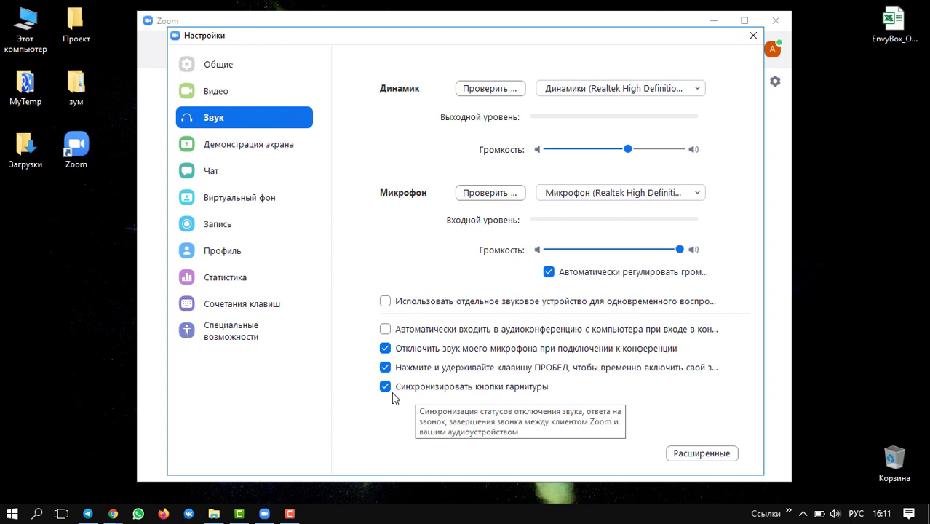
# Step: Review the screen sharing settings and the chat settings, including the away-status time options and the blocked users list
pyautogui.click(242, 145)
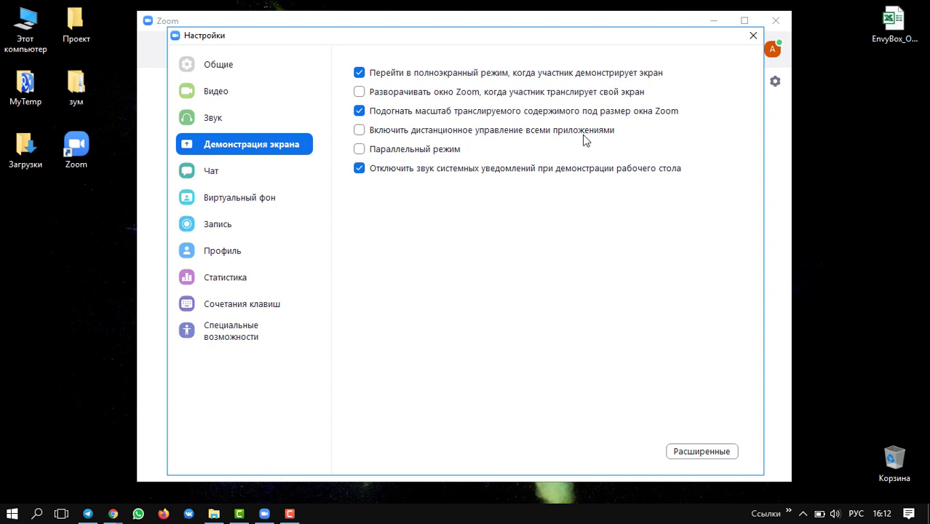
pyautogui.click(248, 169)
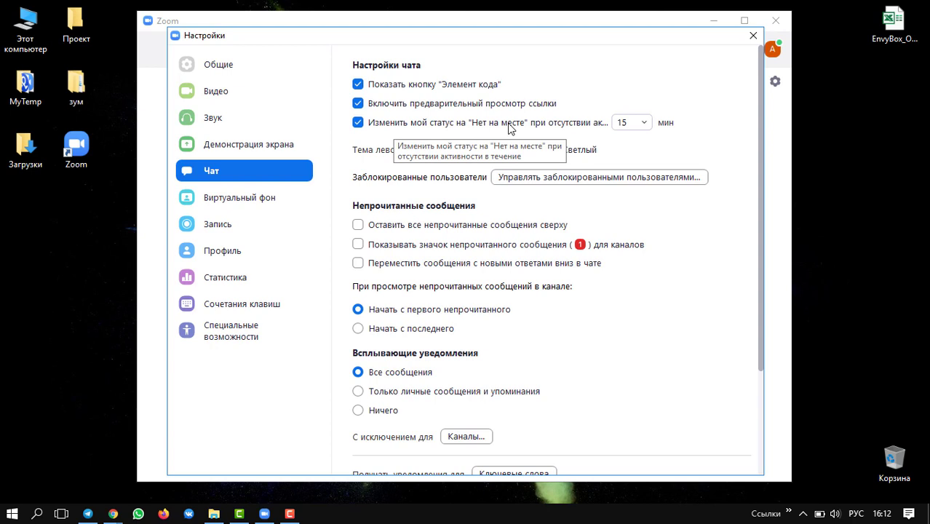
pyautogui.click(644, 124)
pyautogui.click(644, 128)
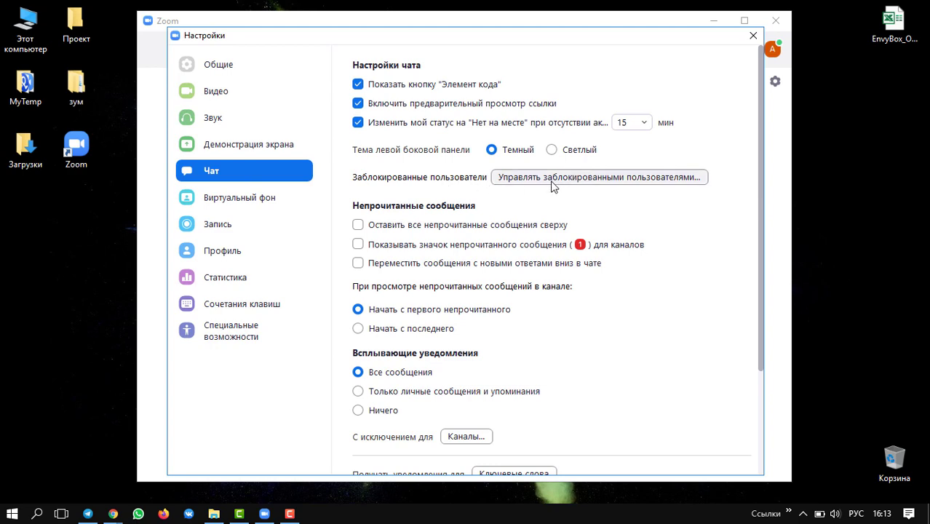
pyautogui.click(611, 178)
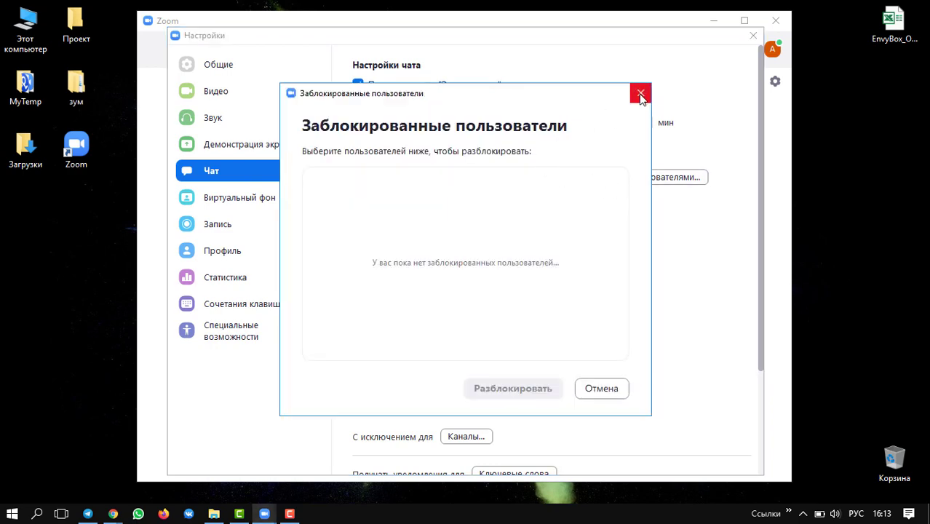
pyautogui.click(639, 92)
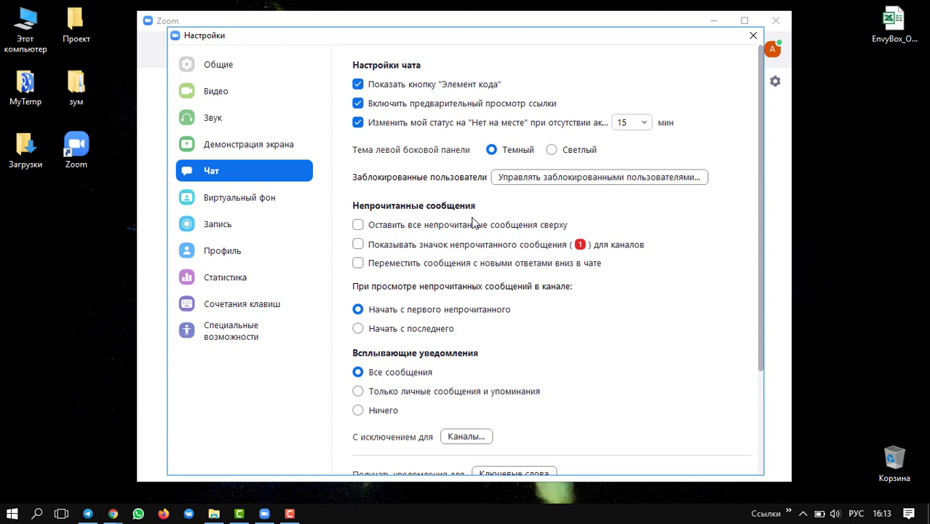
# Step: In the chat settings, keep all unread messages at the top and show the unread message badge for channels
pyautogui.click(366, 232)
pyautogui.click(358, 244)
# Step: Try limiting pop-up notifications to private messages and mentions, and restore them for all messages
pyautogui.scroll(-1, 407, 271)
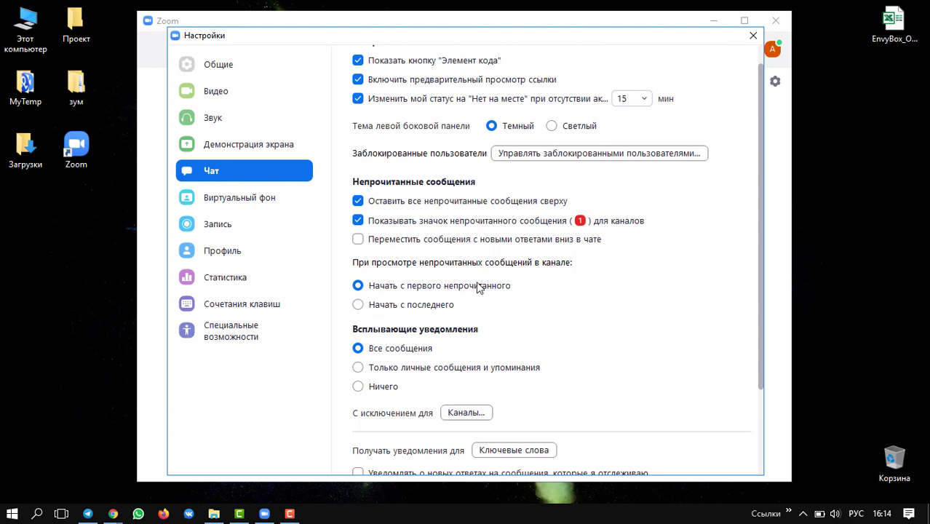
pyautogui.scroll(-1, 478, 286)
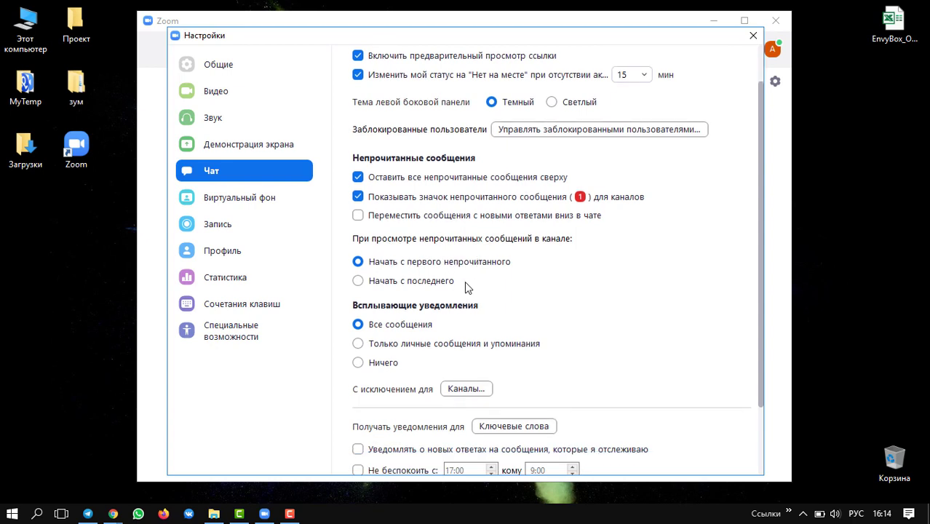
pyautogui.scroll(-1, 467, 286)
pyautogui.scroll(-1, 466, 288)
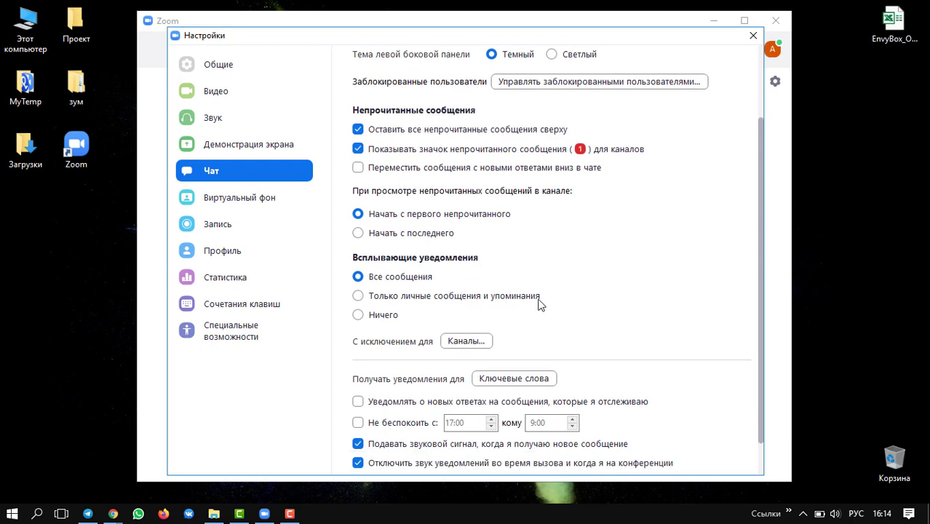
pyautogui.click(357, 295)
pyautogui.click(358, 277)
# Step: Look at the keyword notification dialog without adding words, and try the do-not-disturb schedule before switching it back off
pyautogui.scroll(-1, 470, 264)
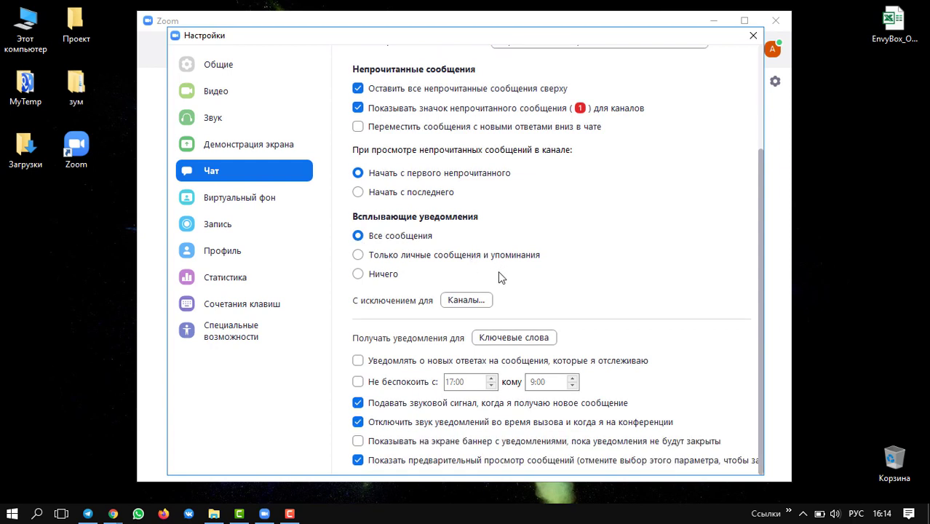
pyautogui.click(481, 337)
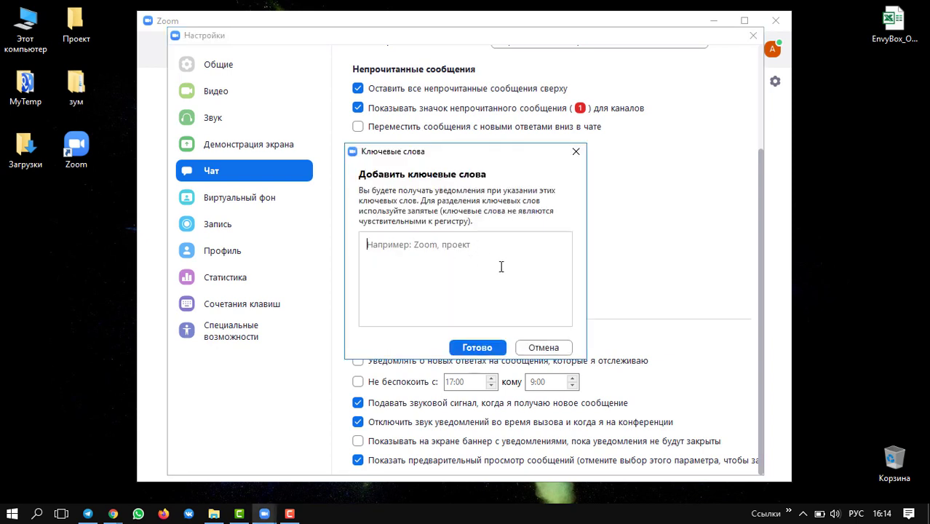
pyautogui.click(539, 346)
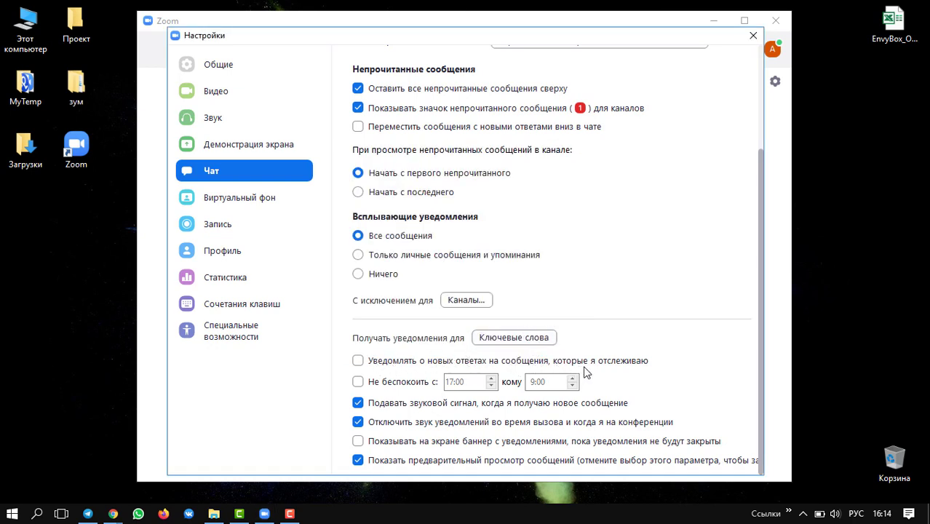
pyautogui.click(358, 382)
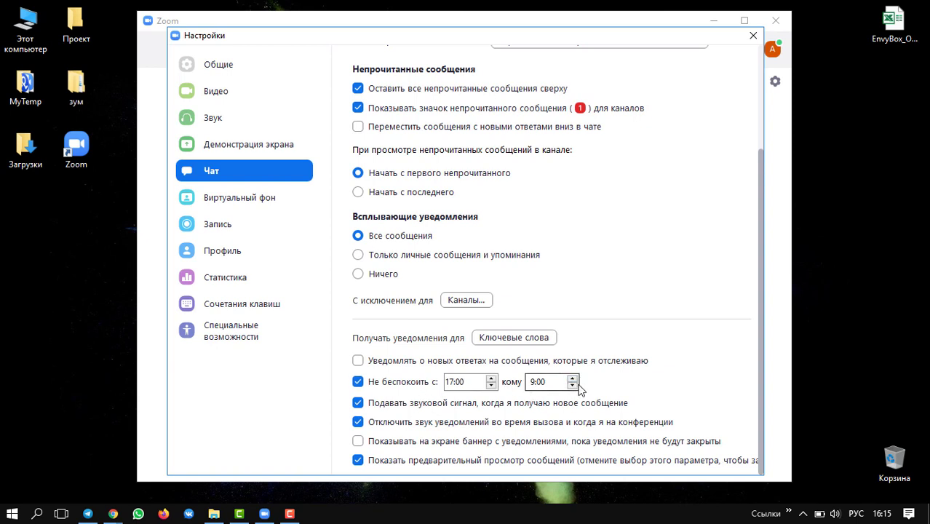
pyautogui.click(358, 382)
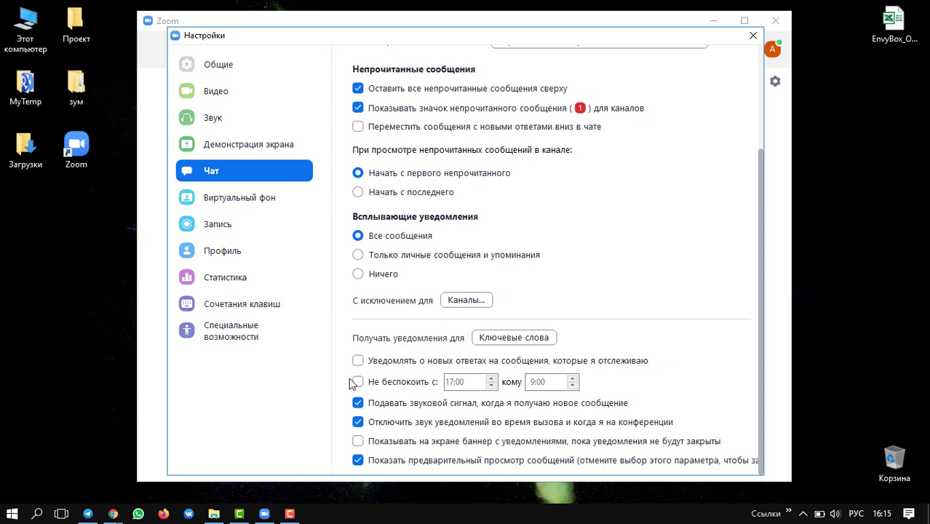
# Step: Review the virtual background settings and the local recording location, checking the folder chooser without changing the folder
pyautogui.click(234, 202)
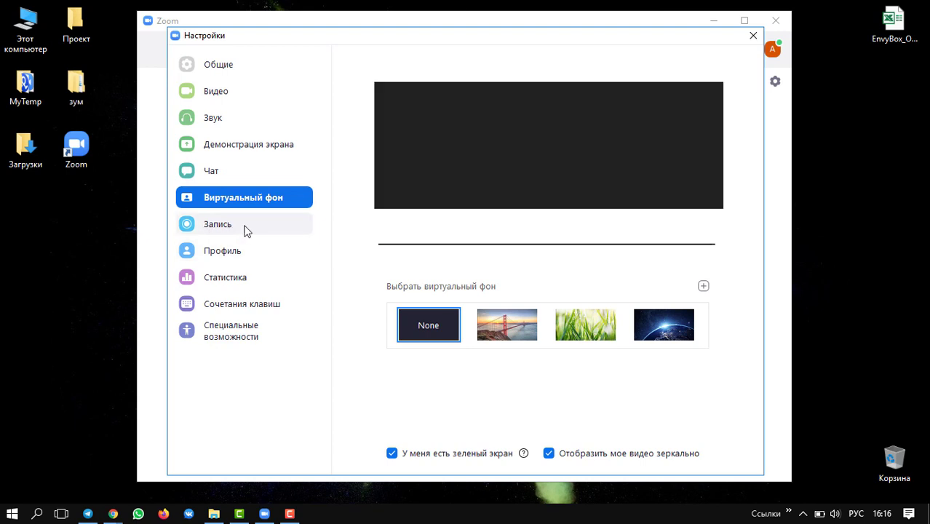
pyautogui.click(245, 230)
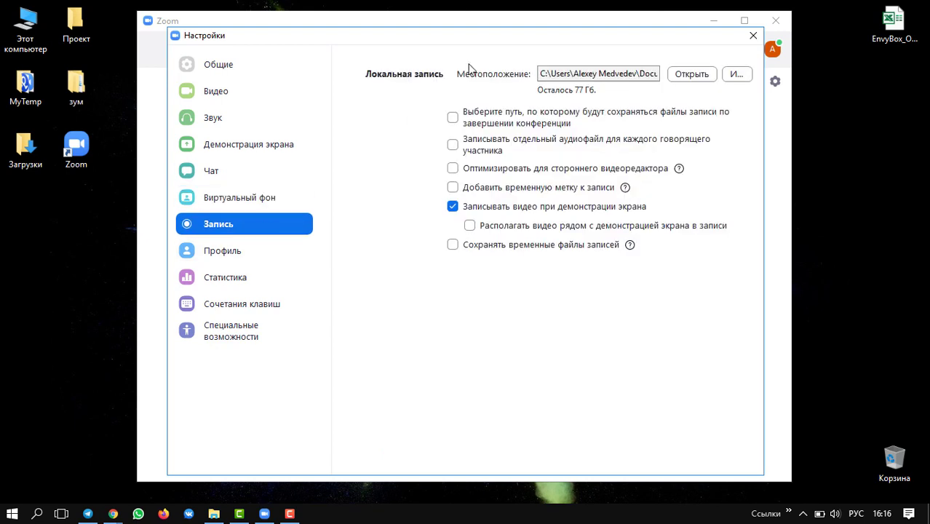
pyautogui.click(650, 74)
pyautogui.click(677, 102)
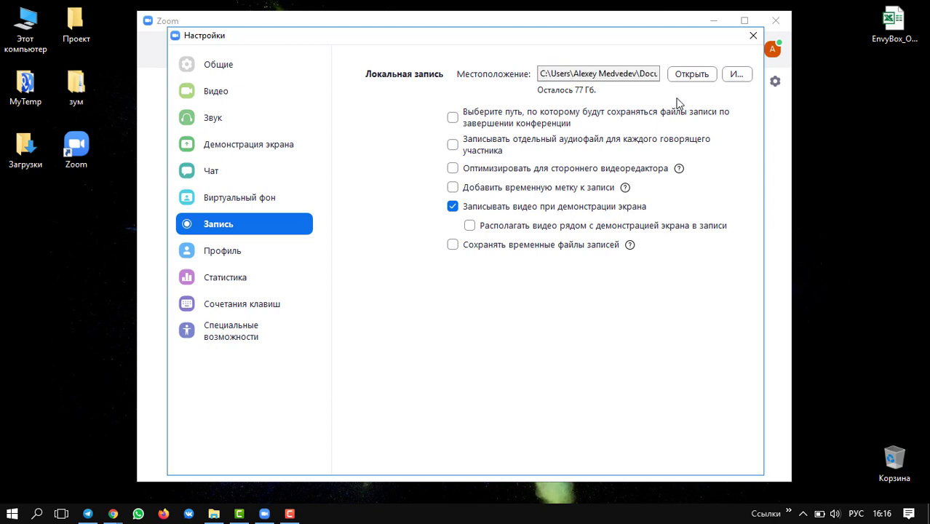
pyautogui.click(736, 75)
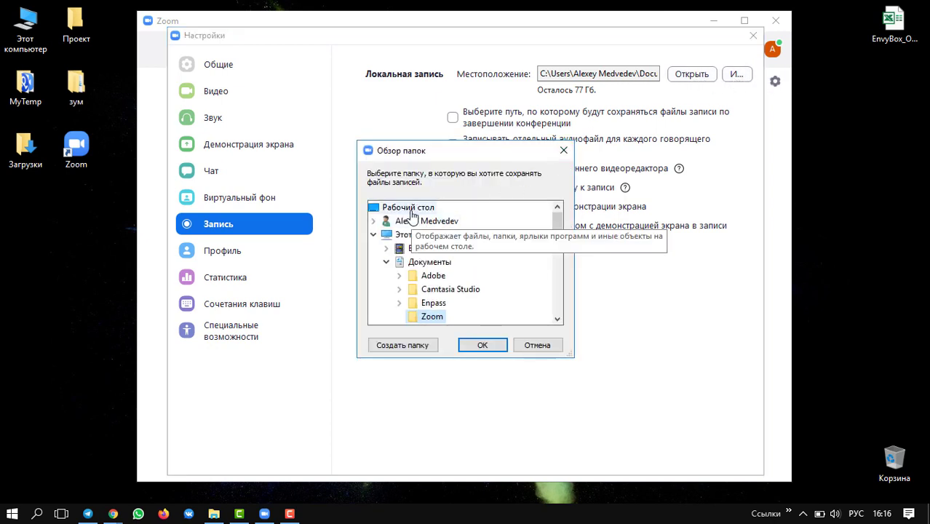
pyautogui.click(540, 345)
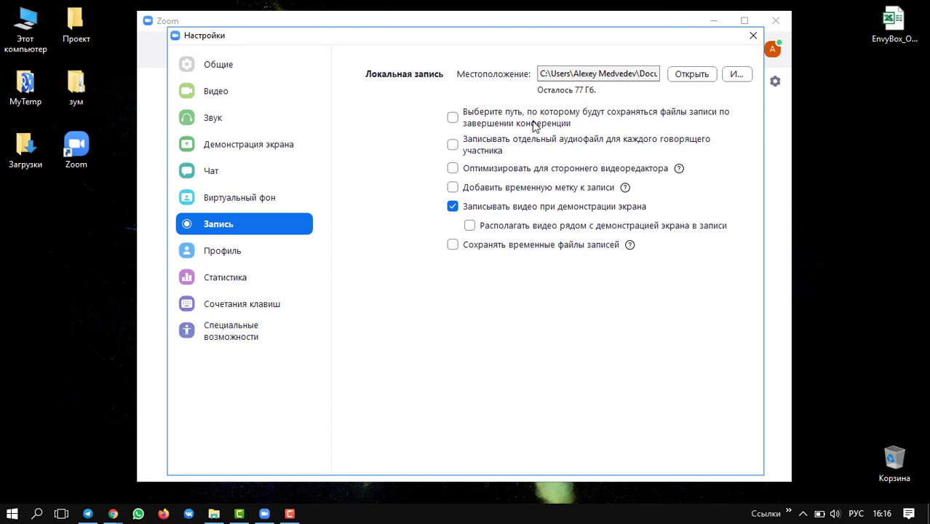
# Step: Enable choosing the recording path after the conference and adding a timestamp, and disable recording video during screen sharing
pyautogui.click(454, 118)
pyautogui.click(452, 188)
pyautogui.click(449, 208)
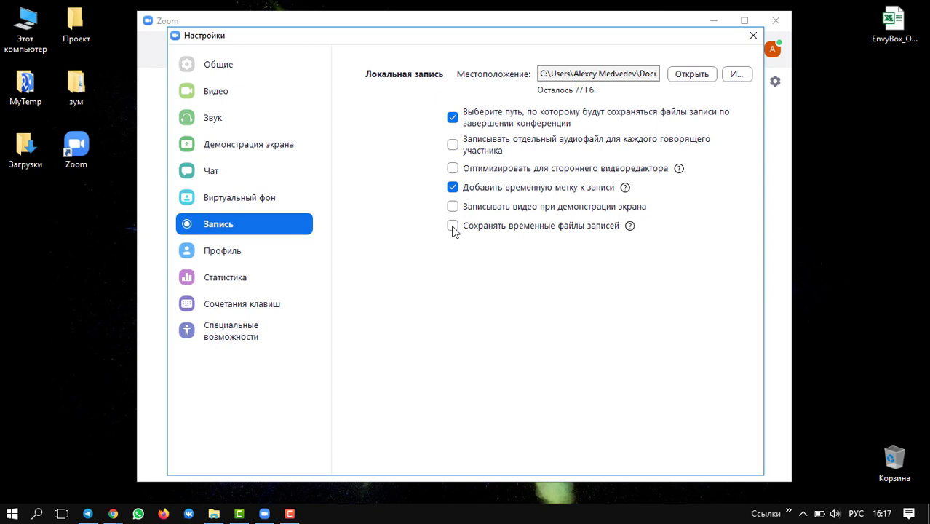
# Step: Review the profile options and the general and audio statistics
pyautogui.click(233, 258)
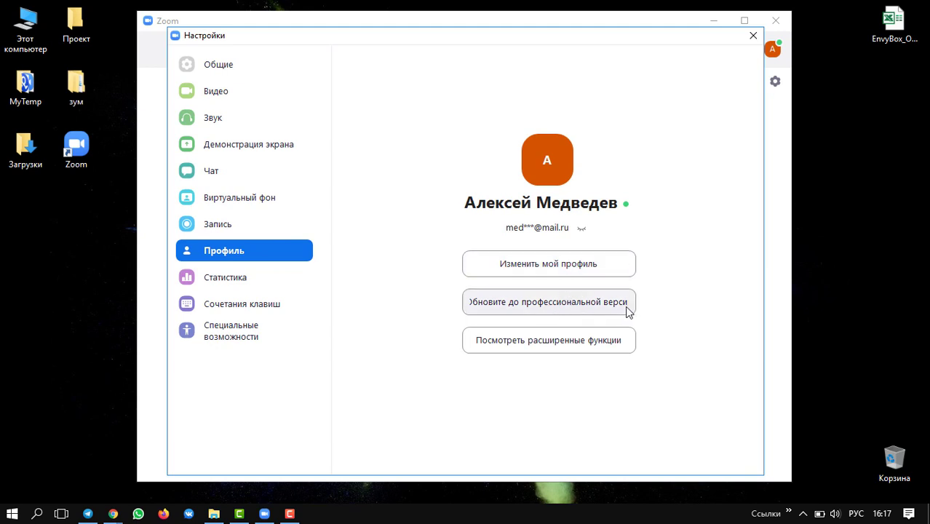
pyautogui.click(234, 280)
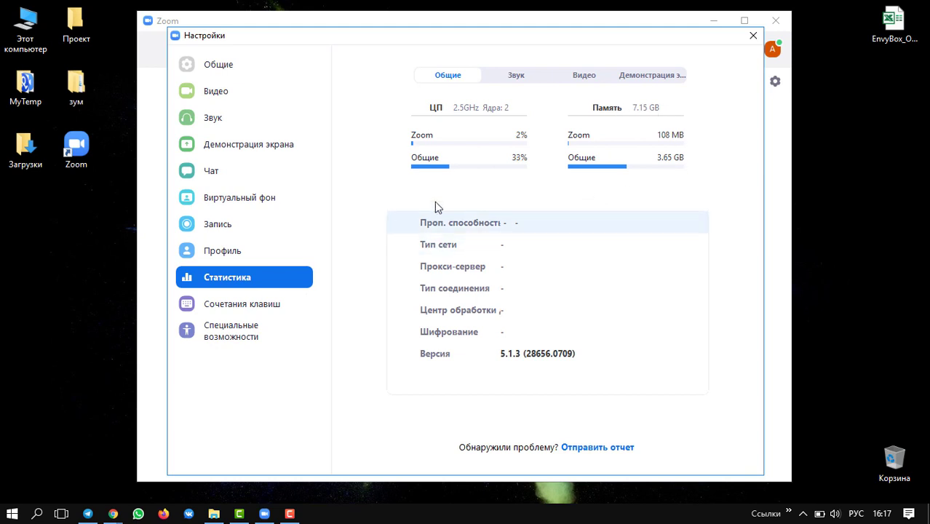
pyautogui.click(519, 77)
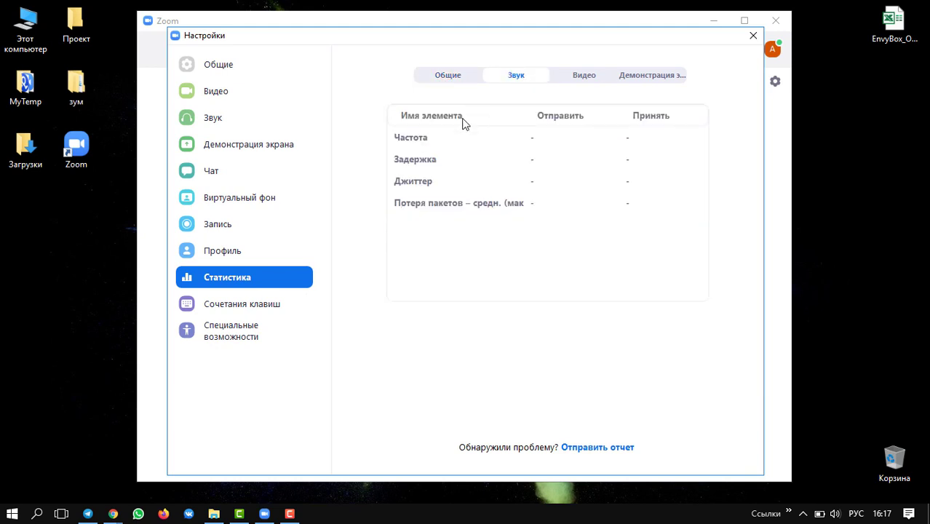
pyautogui.click(446, 77)
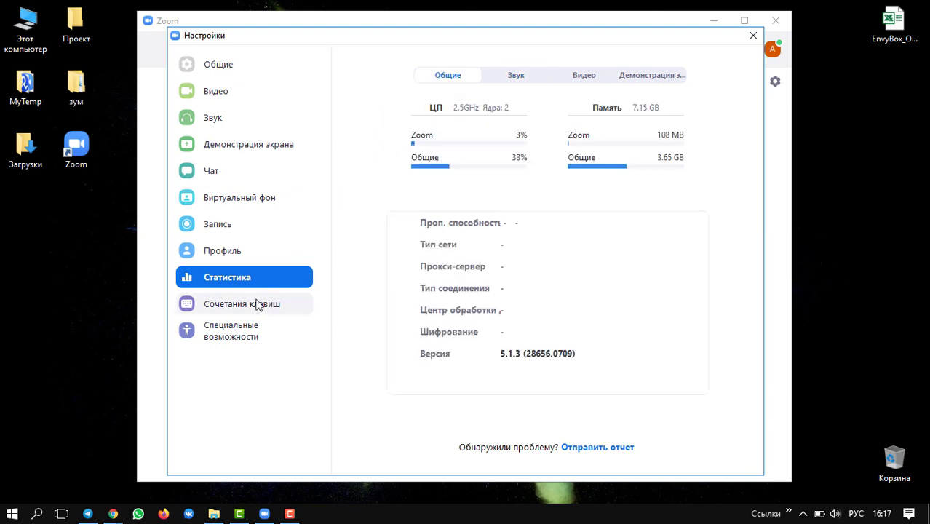
# Step: Examine the list of keyboard shortcuts for conference controls, views, audio, video, screen sharing and recording
pyautogui.click(258, 304)
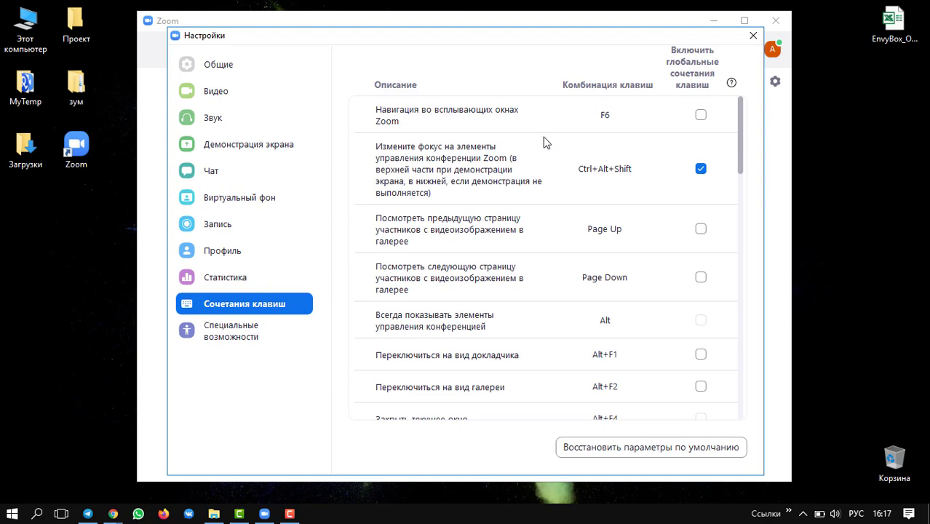
pyautogui.scroll(-5, 568, 155)
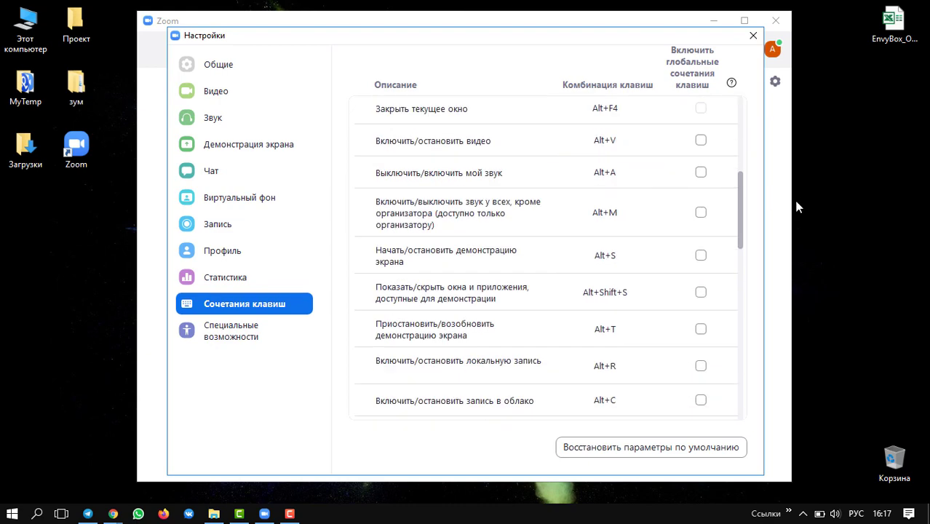
pyautogui.moveTo(742, 208); pyautogui.dragTo(742, 133)
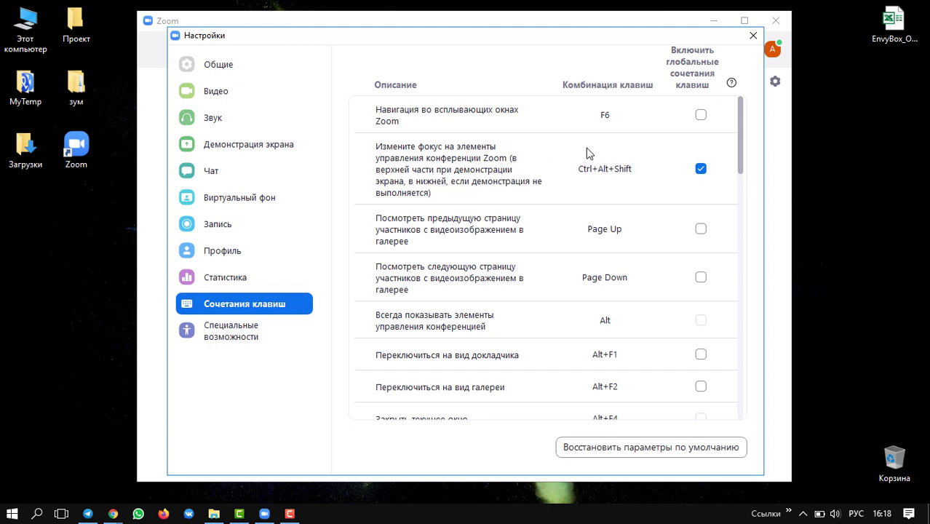
pyautogui.scroll(-1, 469, 135)
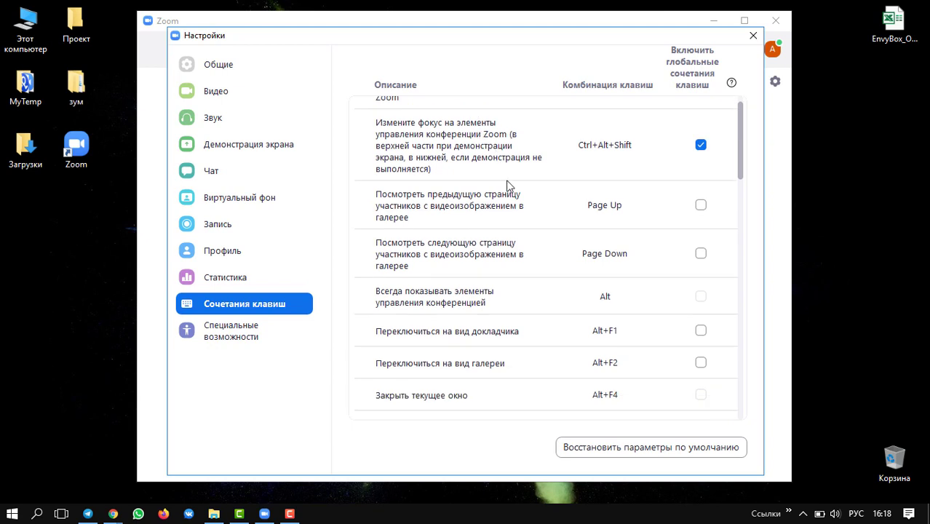
pyautogui.scroll(-5, 505, 253)
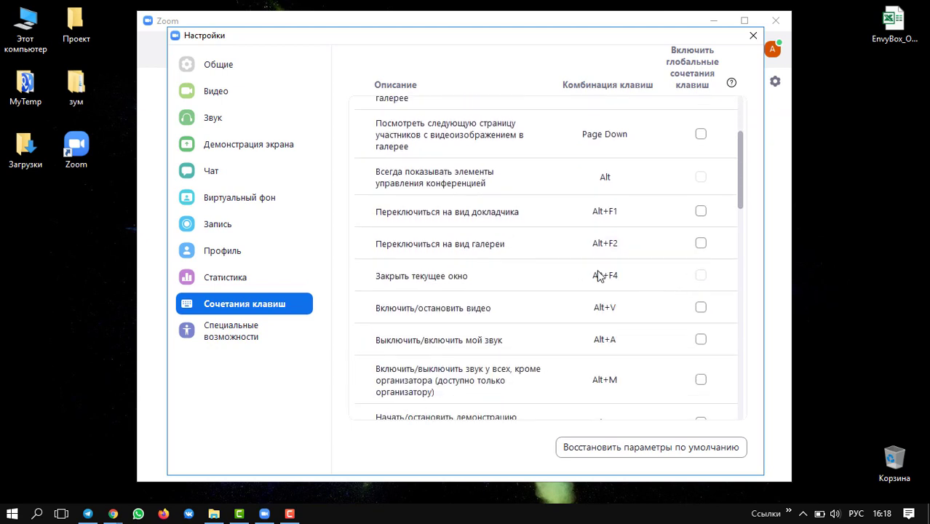
pyautogui.scroll(-5, 703, 278)
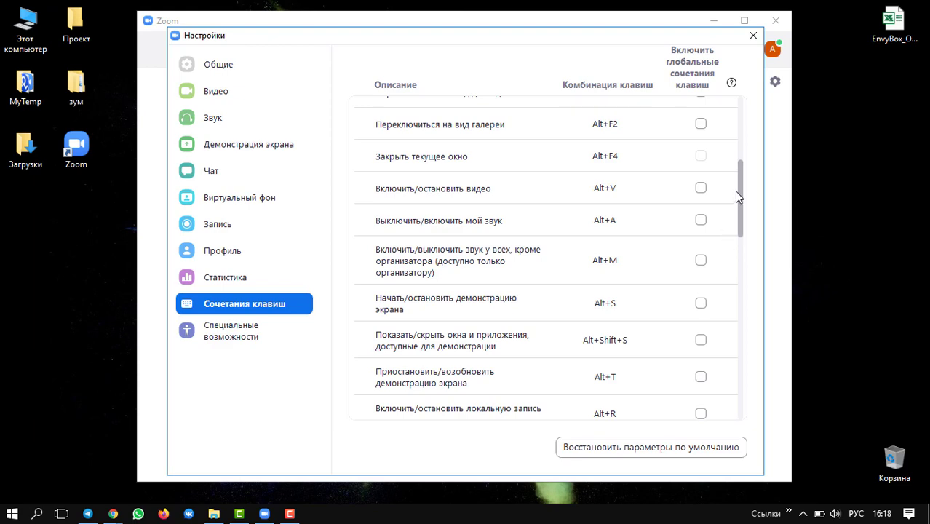
pyautogui.scroll(-18, 698, 291)
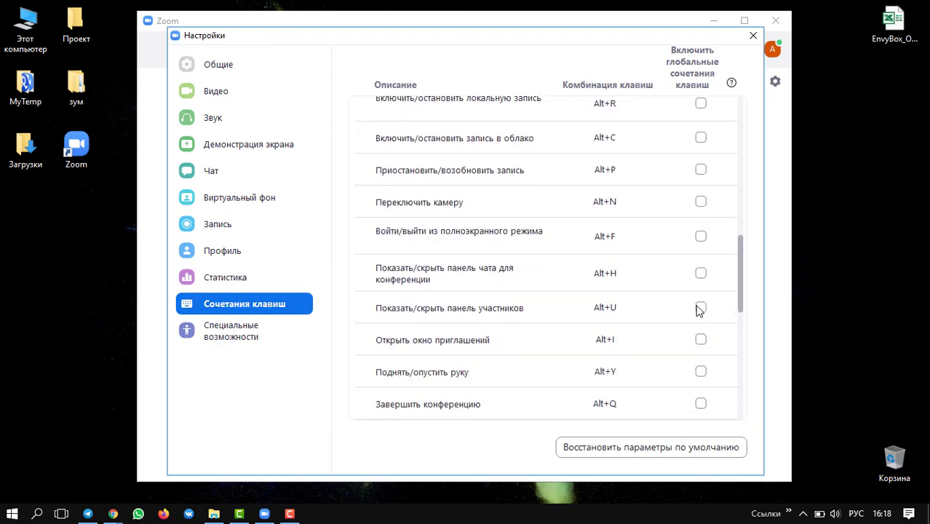
# Step: Change the keyboard shortcut for taking a screenshot to Alt+W
pyautogui.scroll(-2, 693, 310)
pyautogui.scroll(-3, 691, 310)
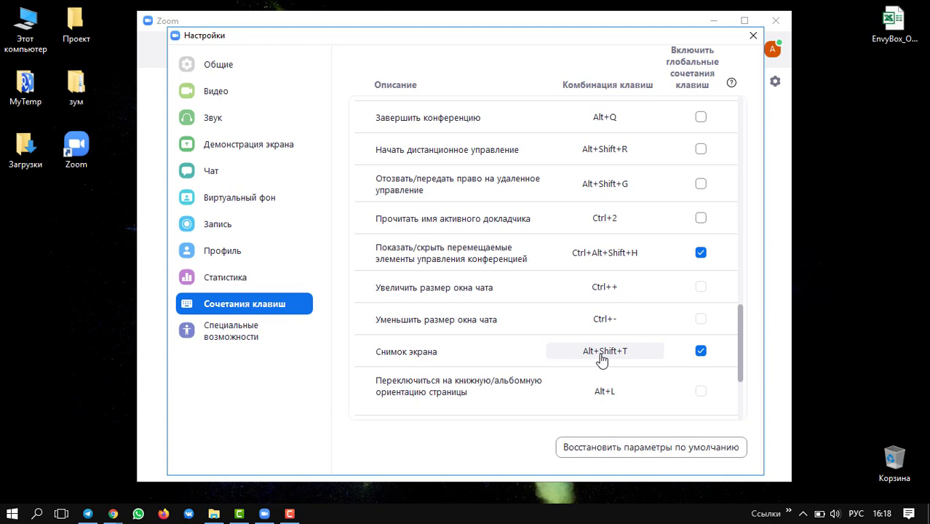
pyautogui.click(606, 355)
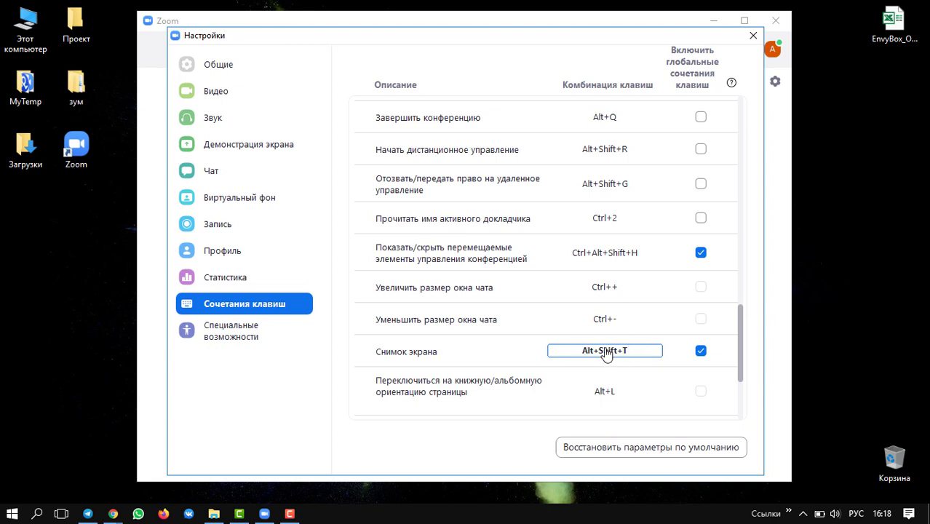
pyautogui.hotkey('alt', 'w')
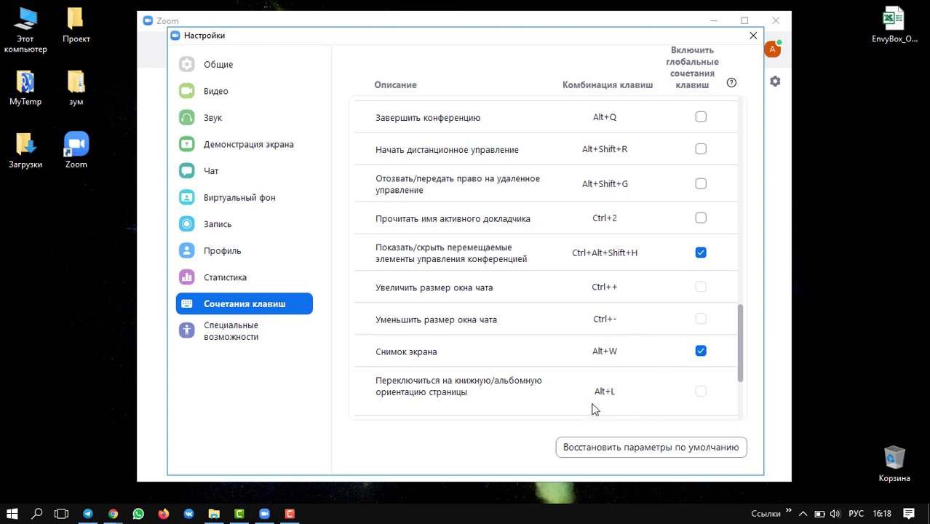
# Step: Look back over the keyboard shortcut list and view the accessibility settings for captions, conference controls and chat window size
pyautogui.scroll(-1, 542, 406)
pyautogui.scroll(20, 550, 326)
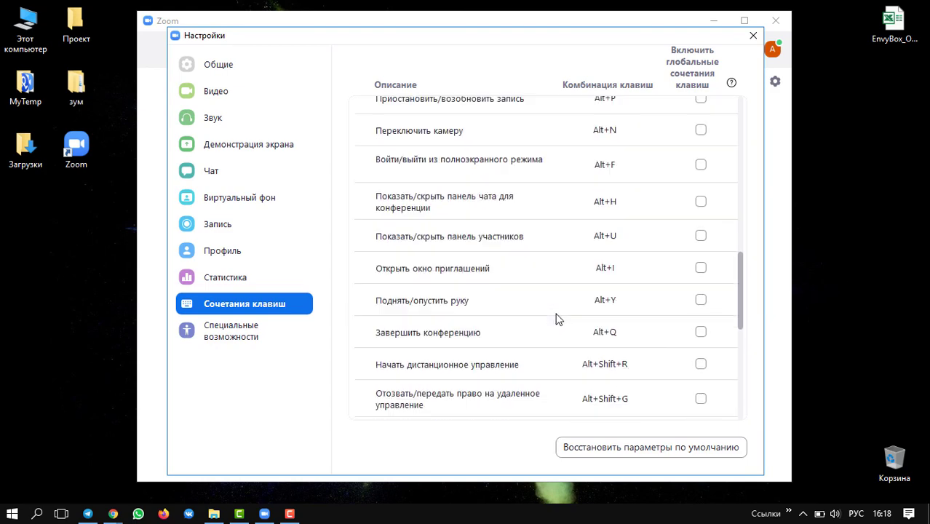
pyautogui.scroll(7, 555, 318)
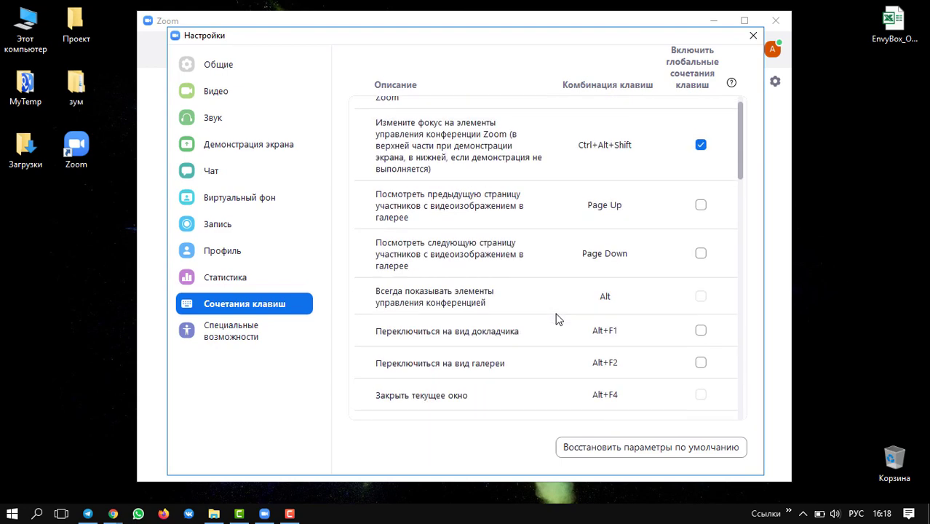
pyautogui.click(258, 336)
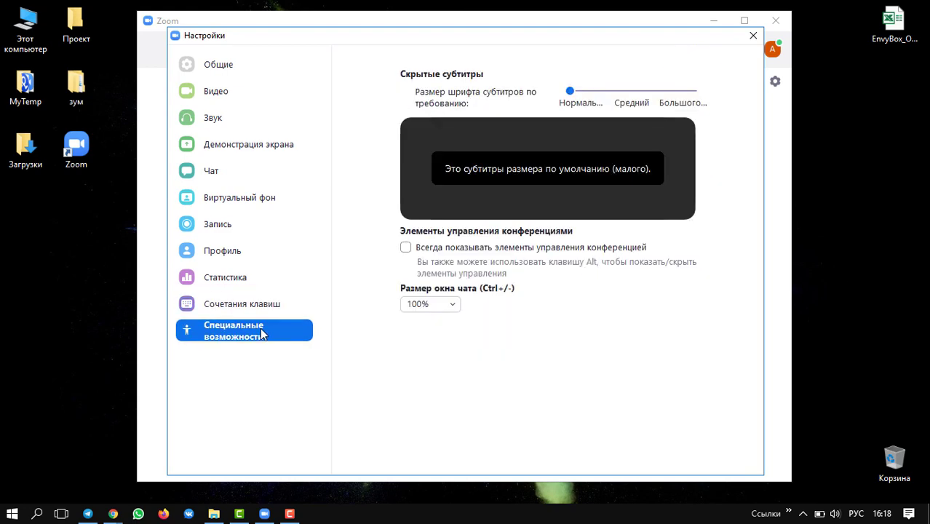